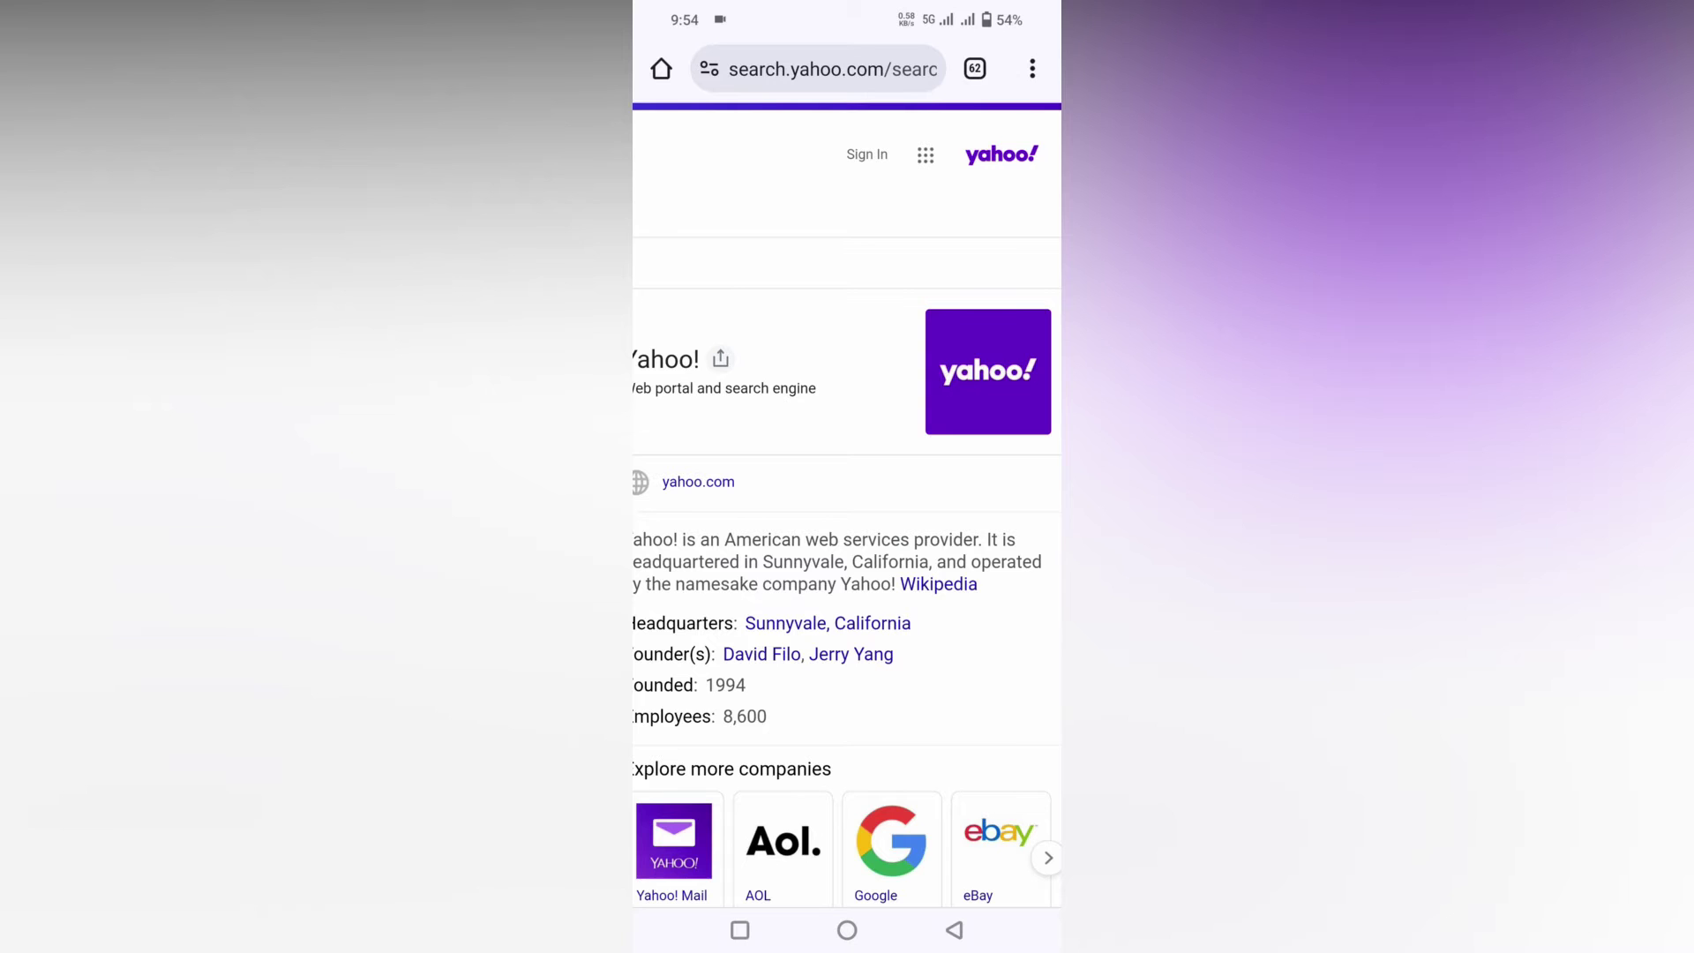
Open Chrome's Settings and its Search engine row, currently showing Yahoo!
click(1030, 69)
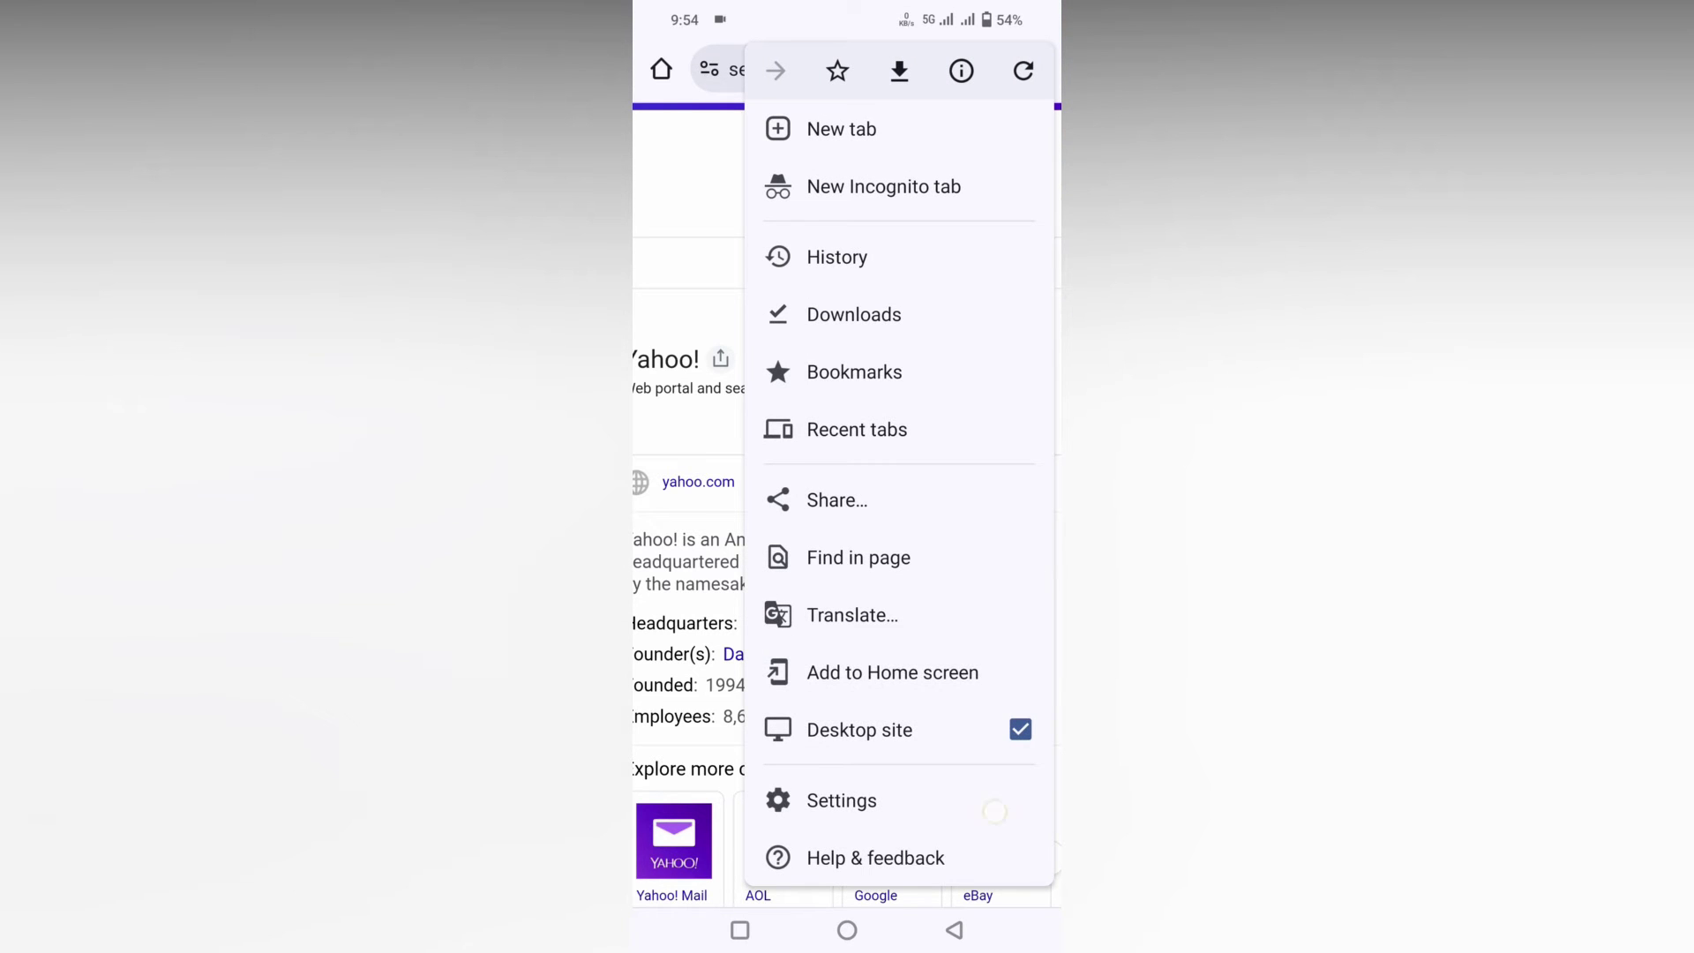
click(843, 800)
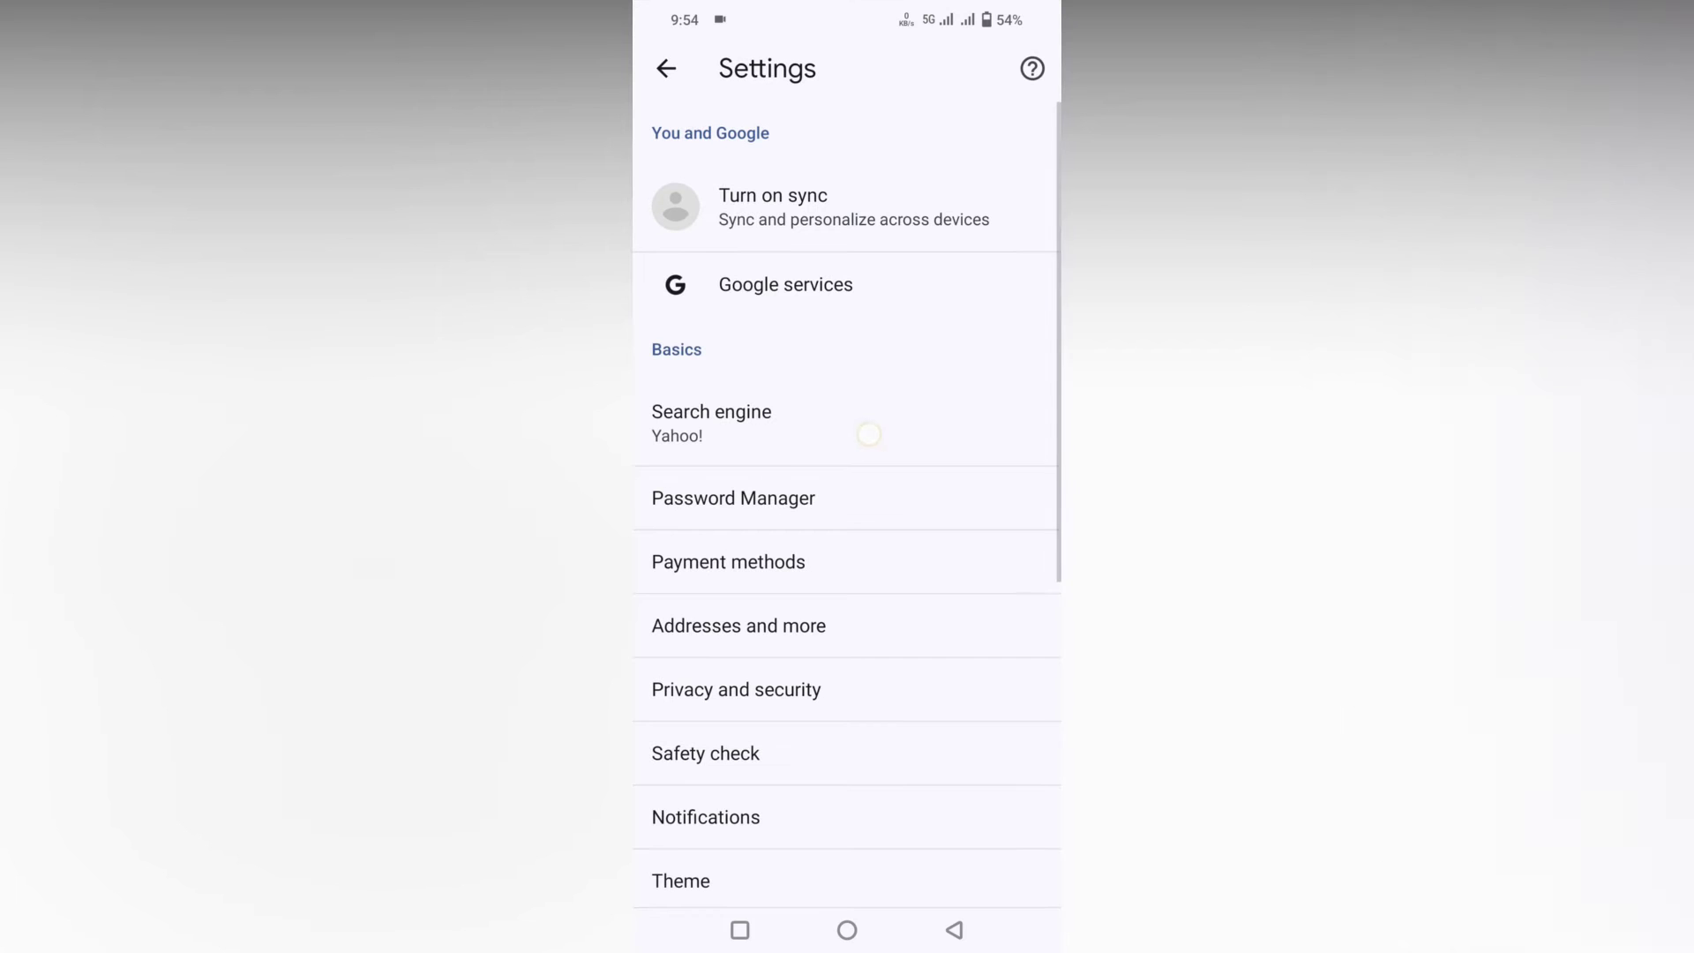
click(900, 428)
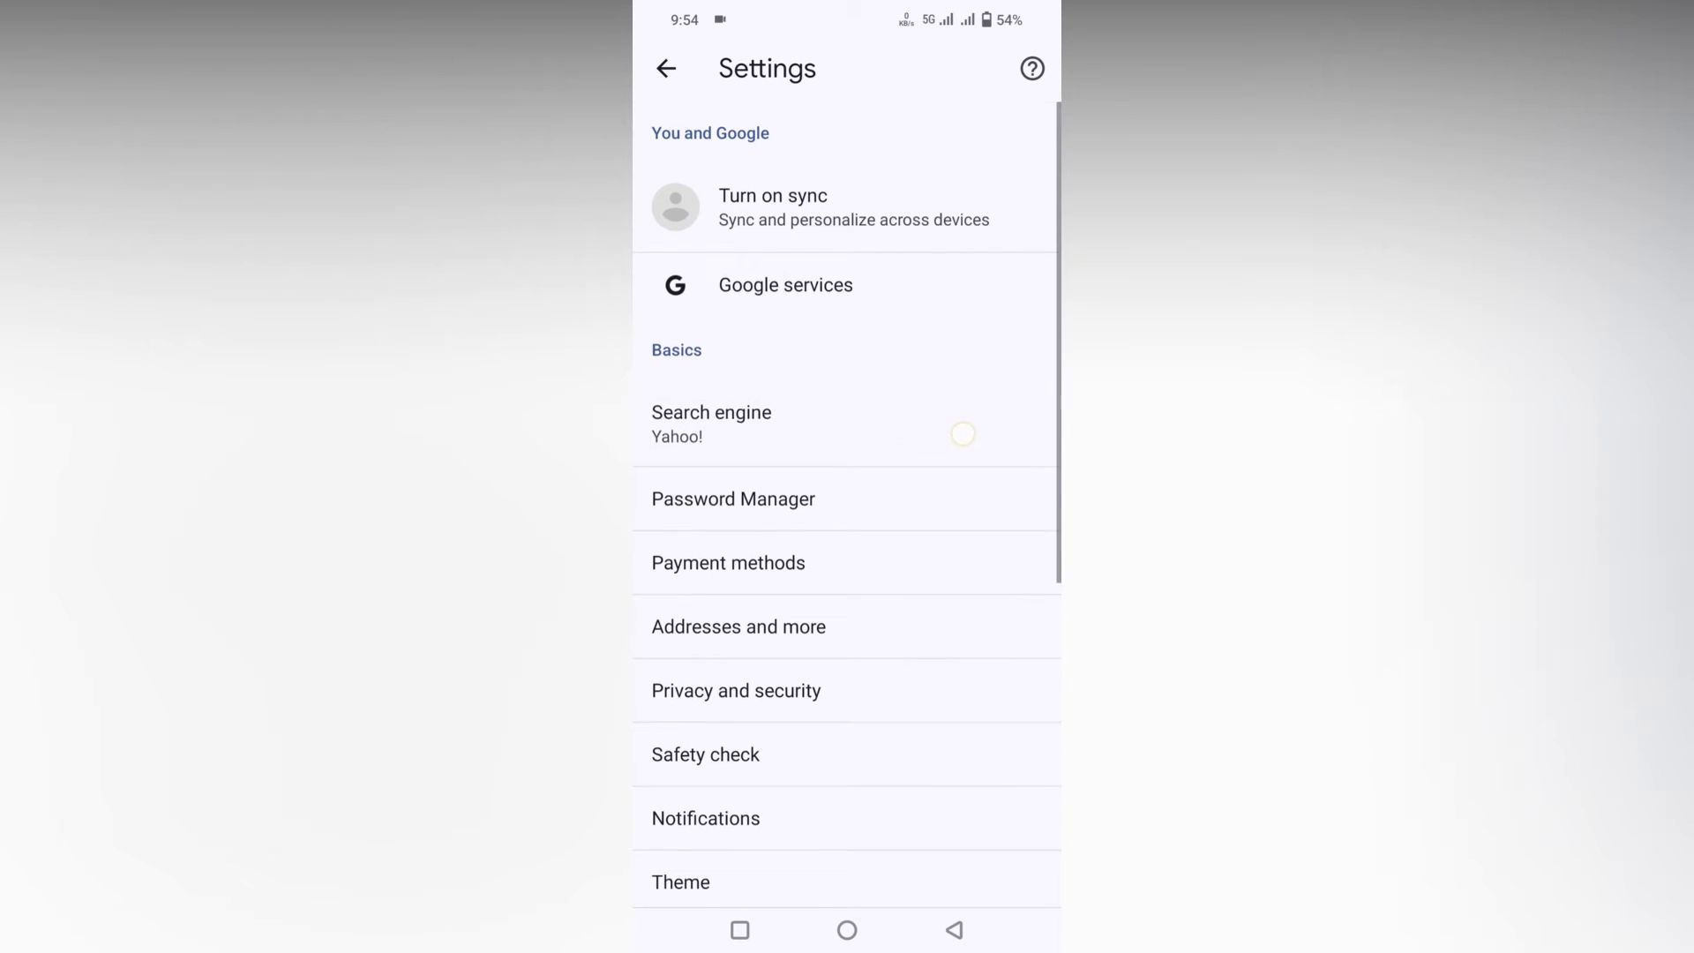
Select Google in the Search engine list, replacing Yahoo!, and go back.
click(900, 423)
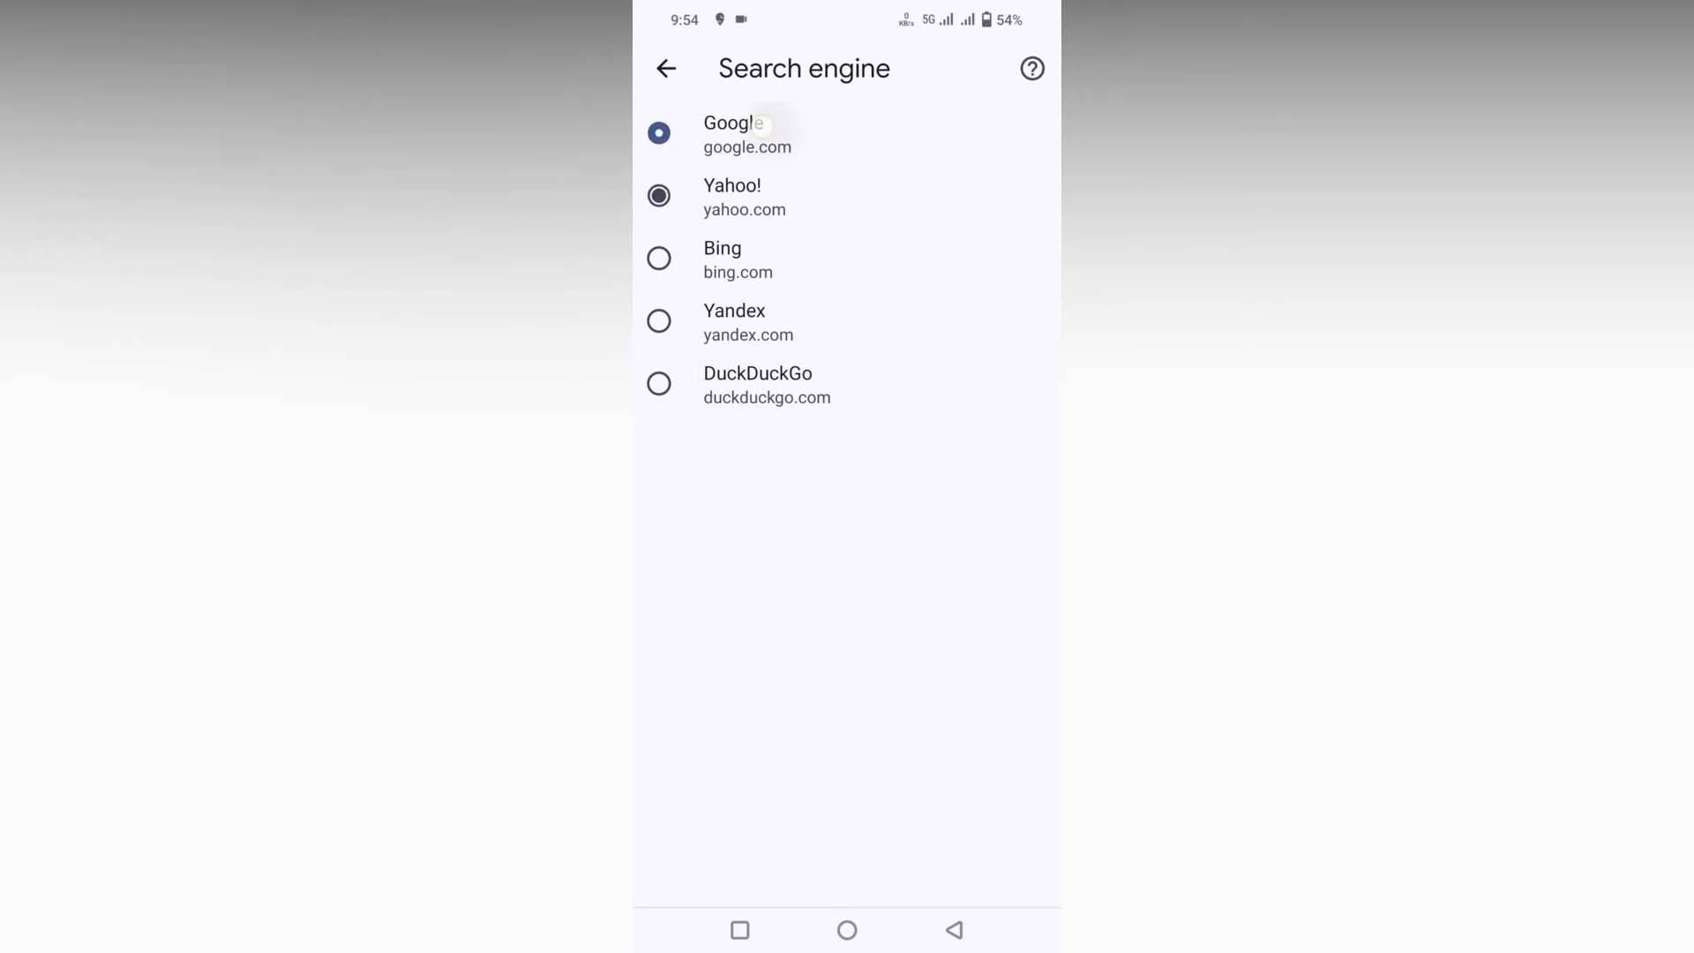
click(759, 125)
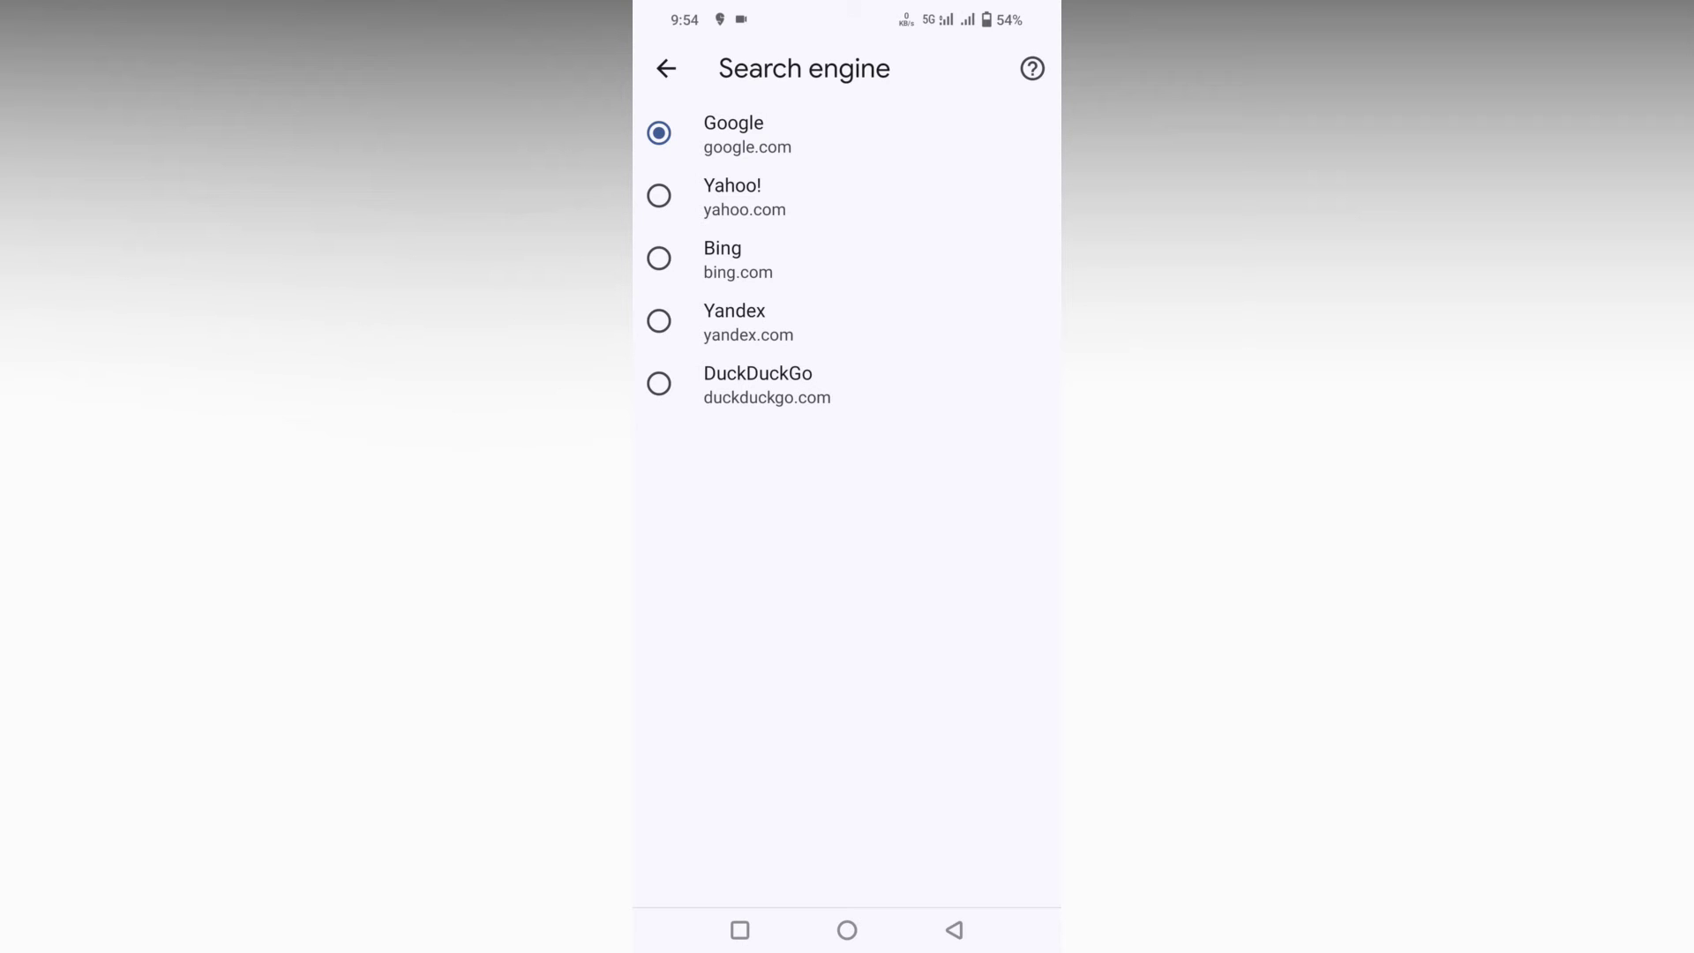
click(955, 931)
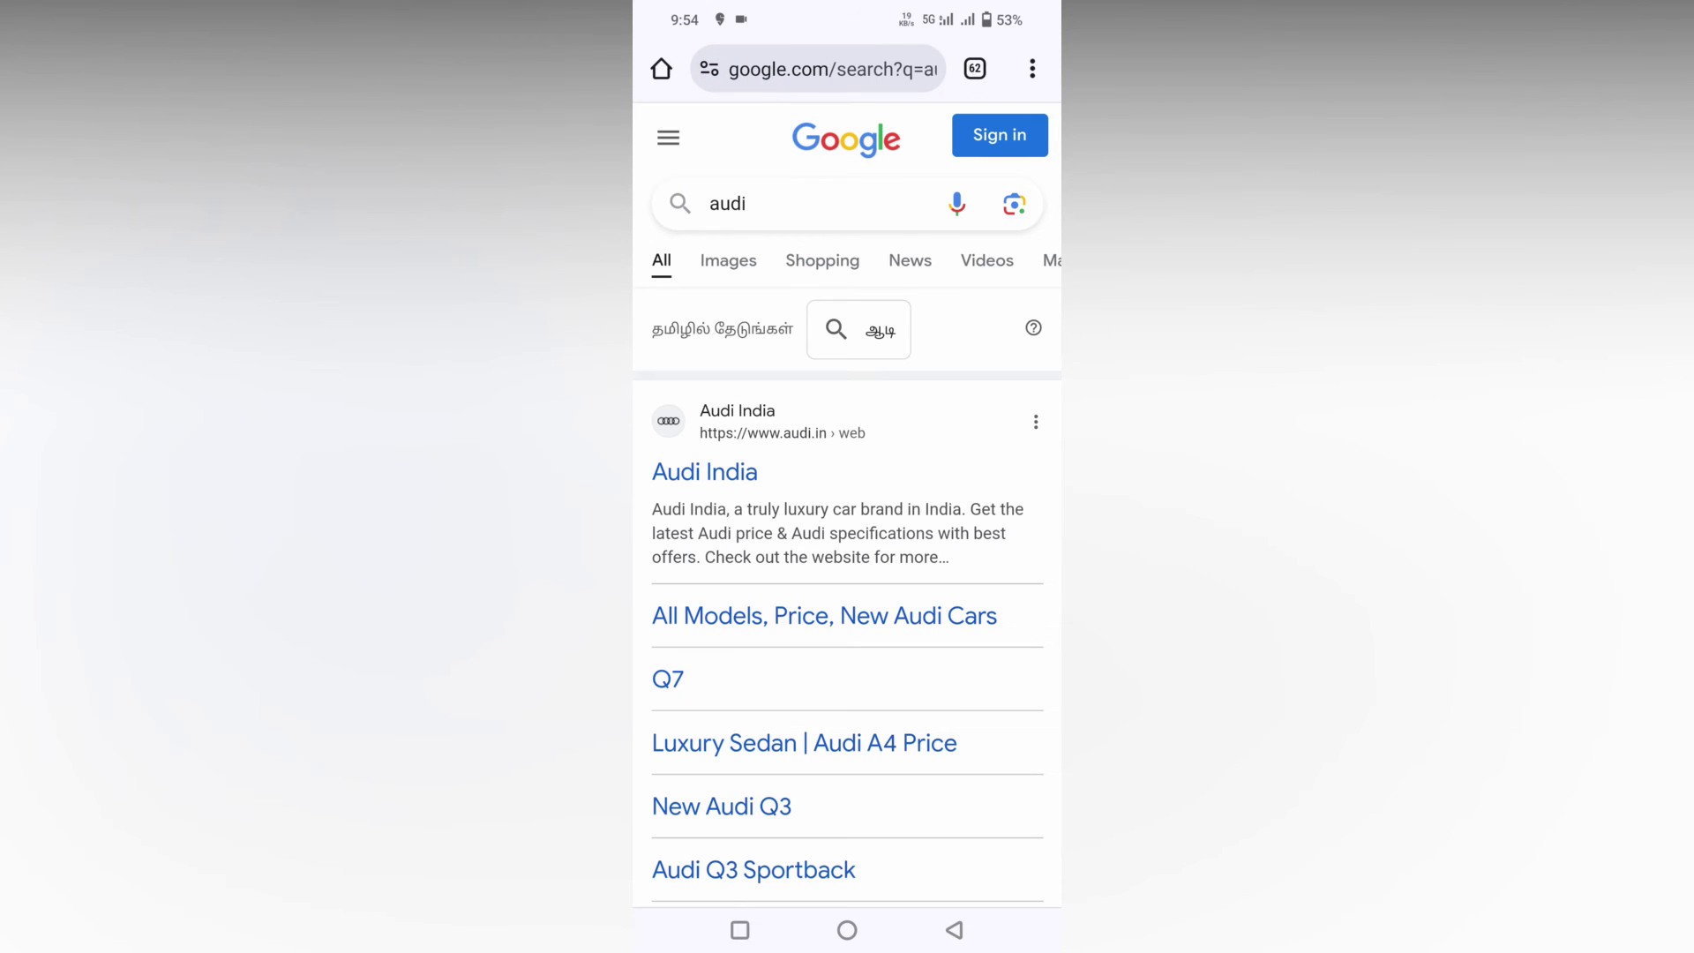
click(1031, 69)
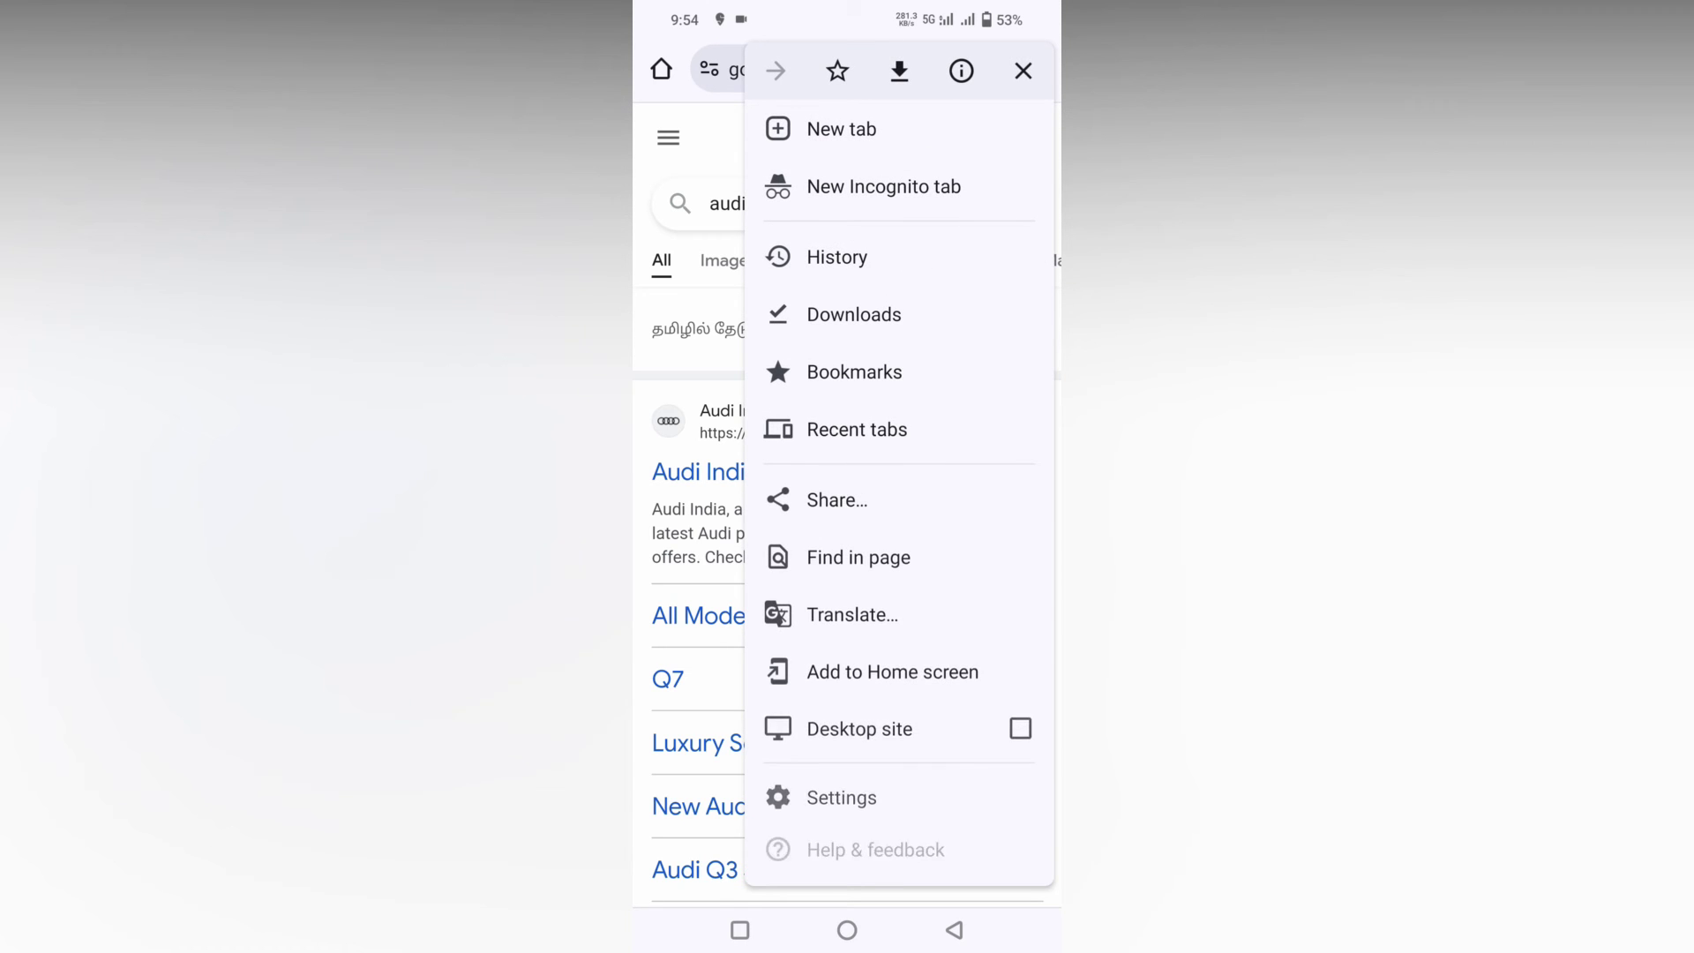
click(840, 799)
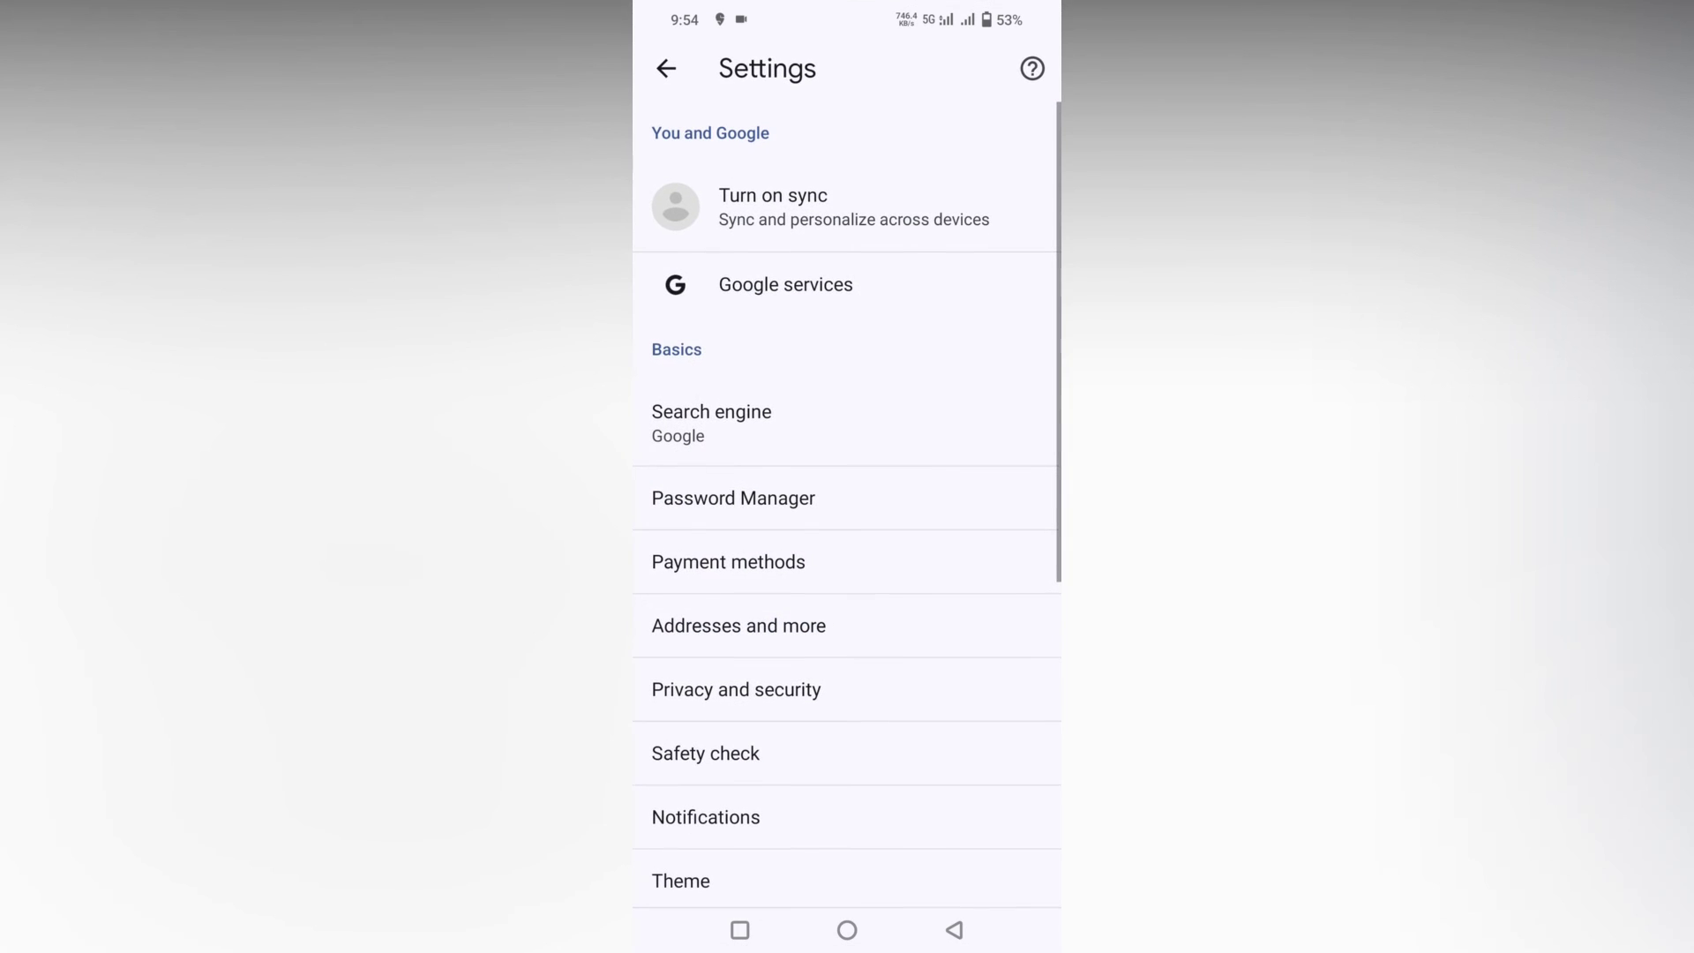
click(948, 424)
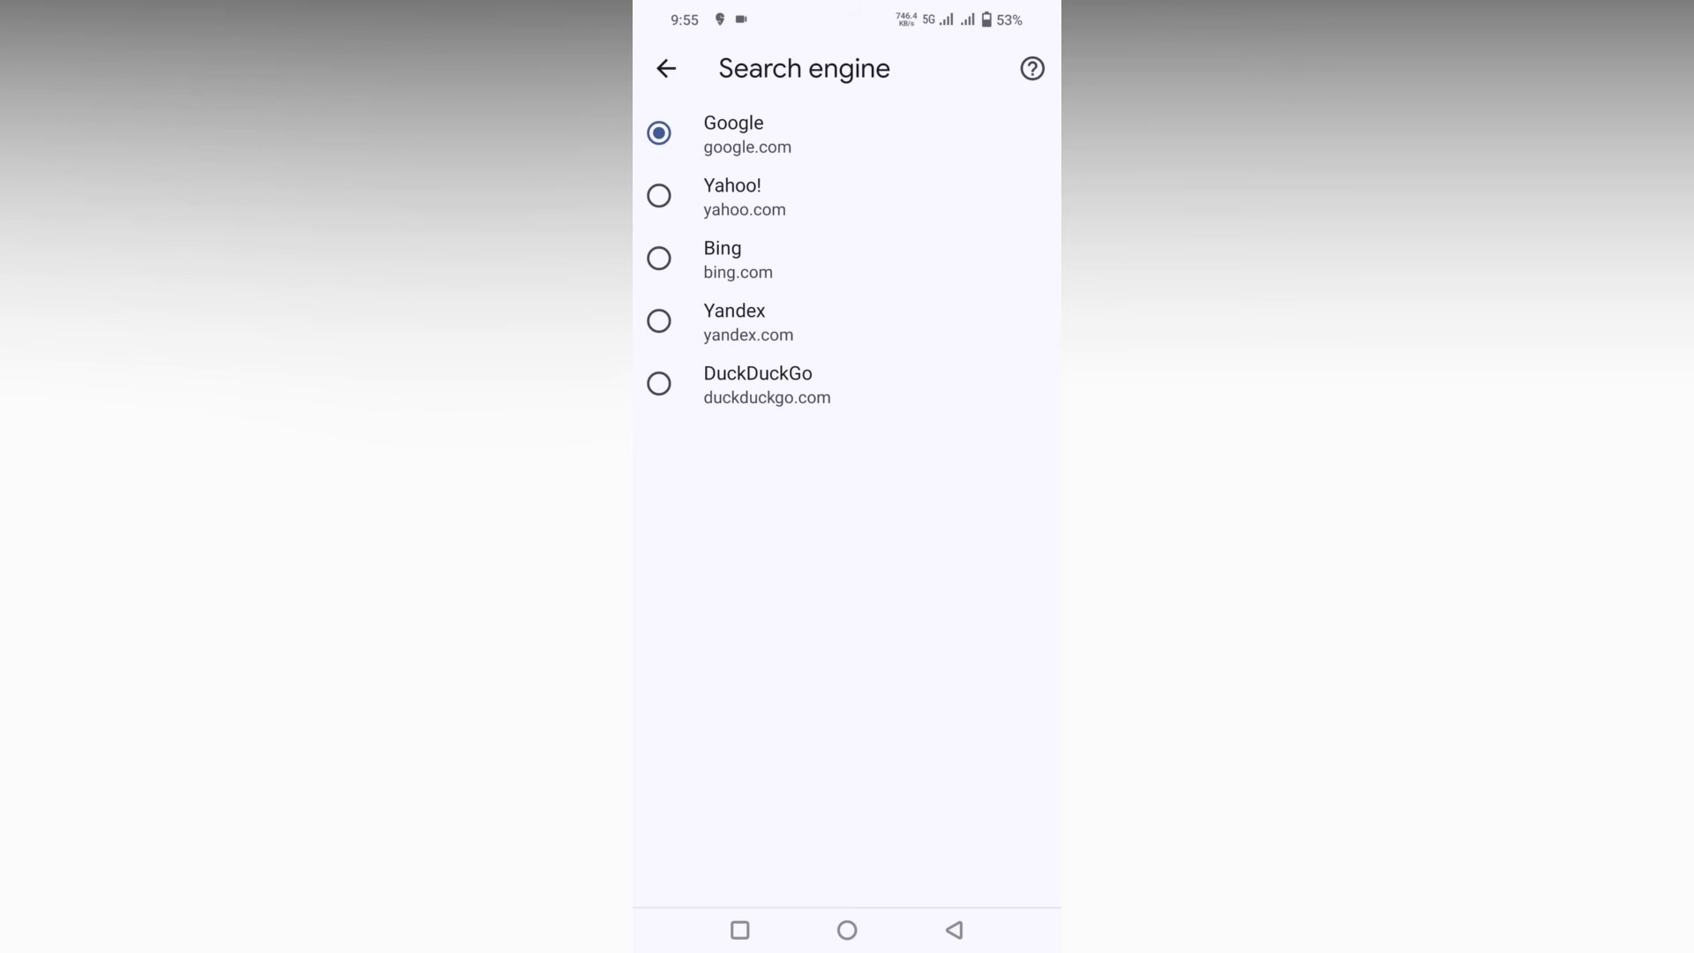
click(954, 930)
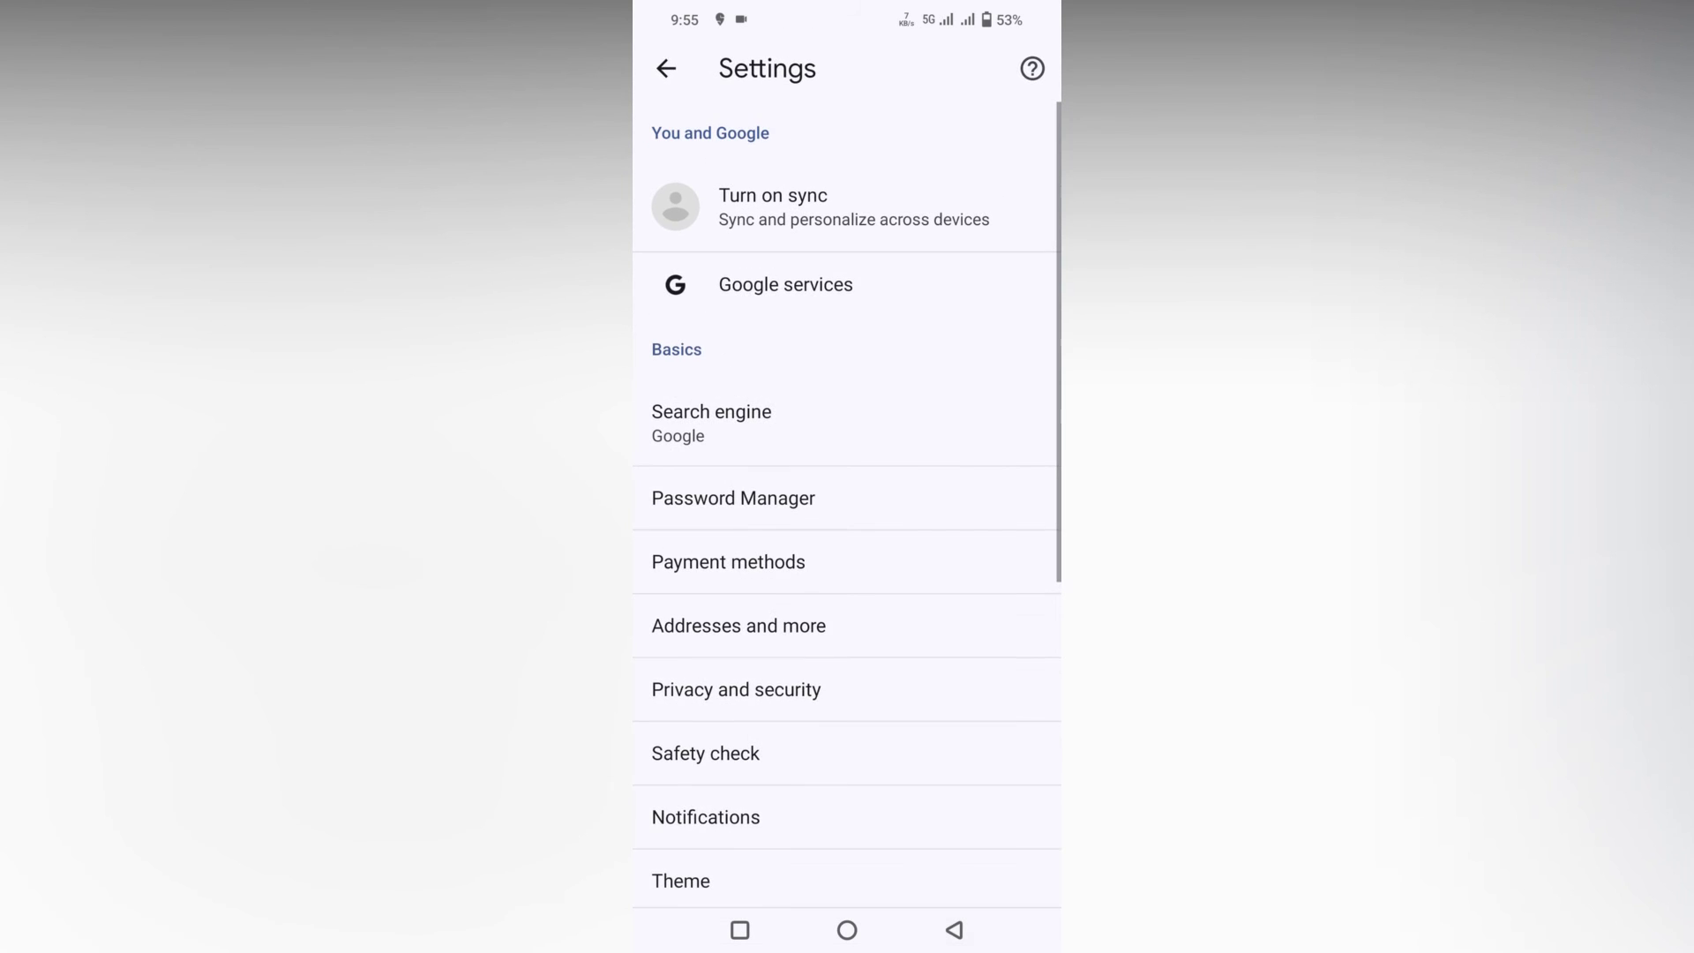
click(954, 929)
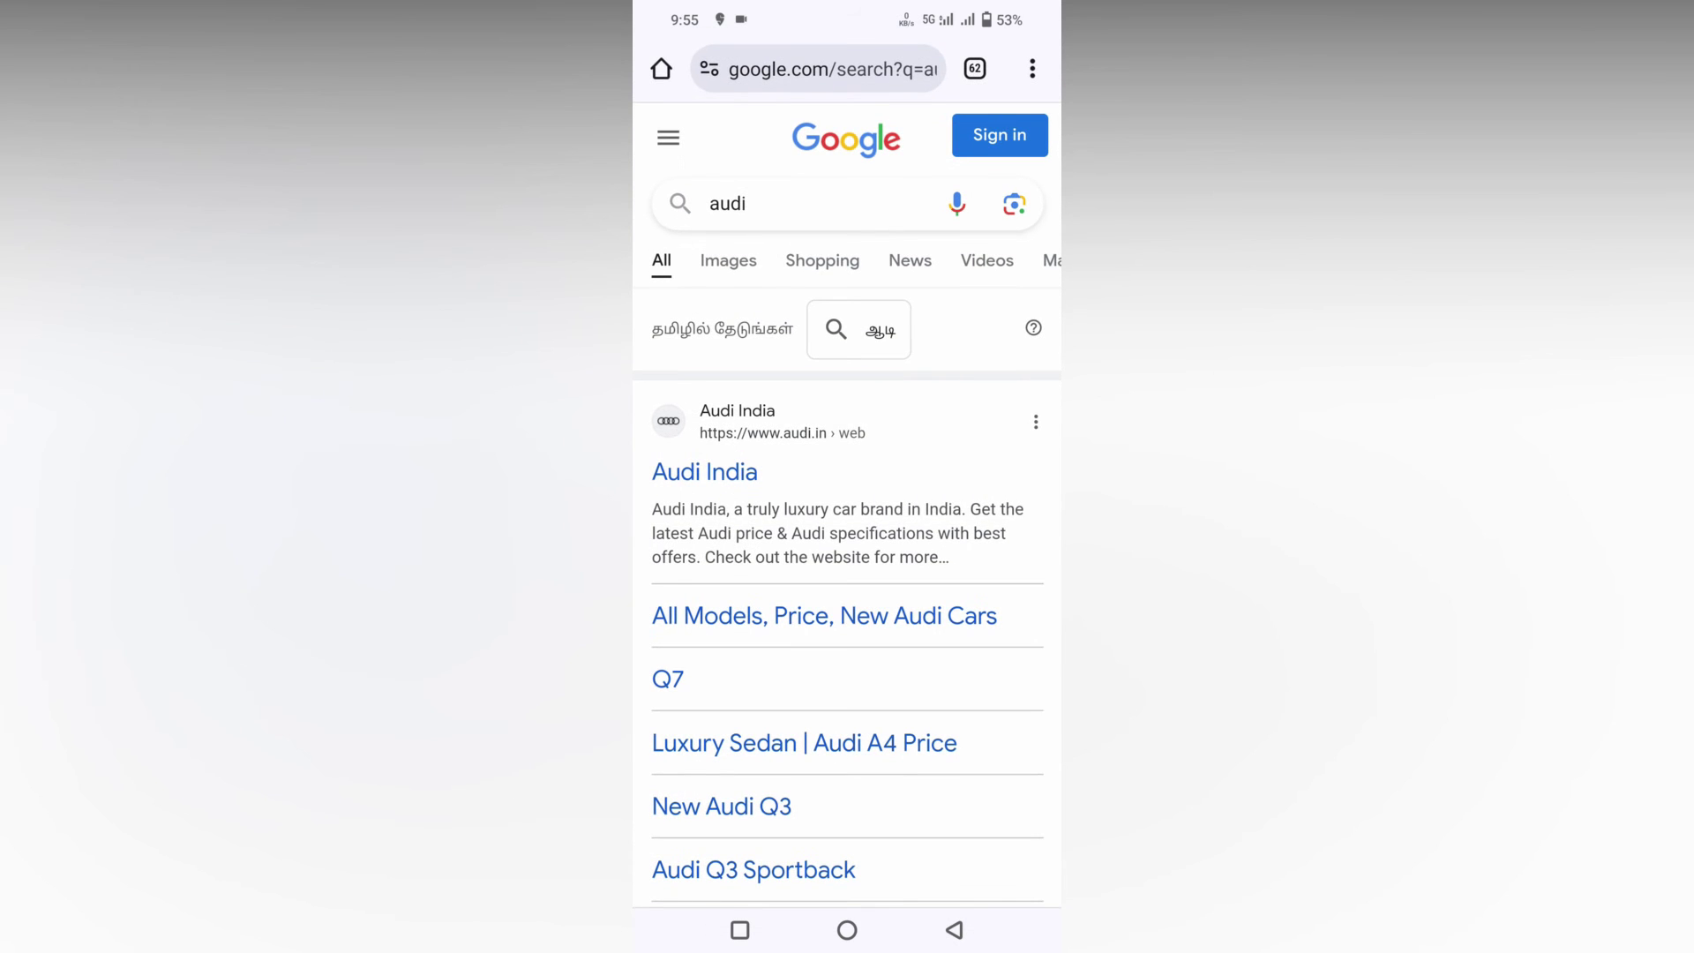